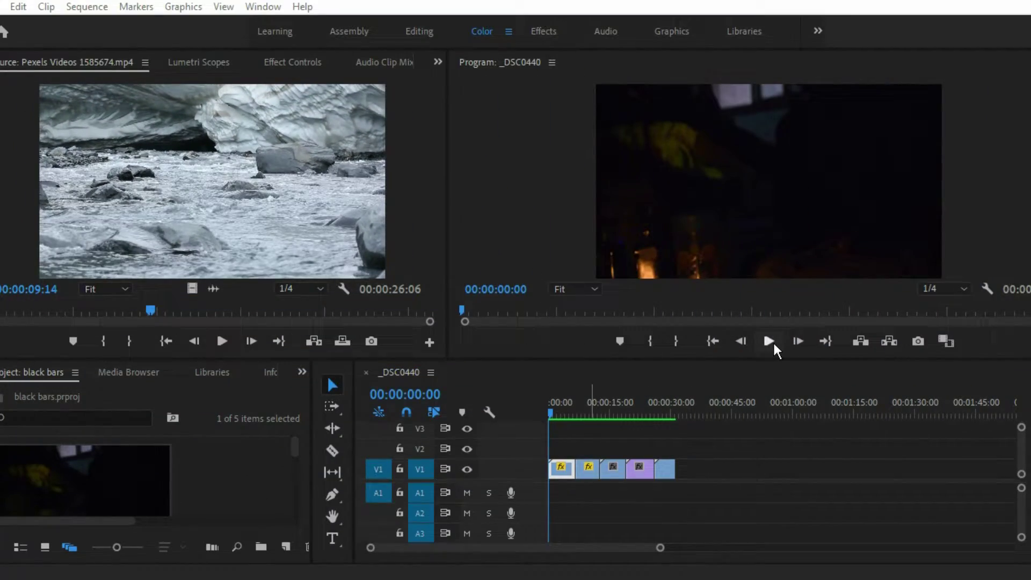
Play the sequence from the start, stop at 00:00:16:44, and widen the Project panel slightly
left_click(773, 346)
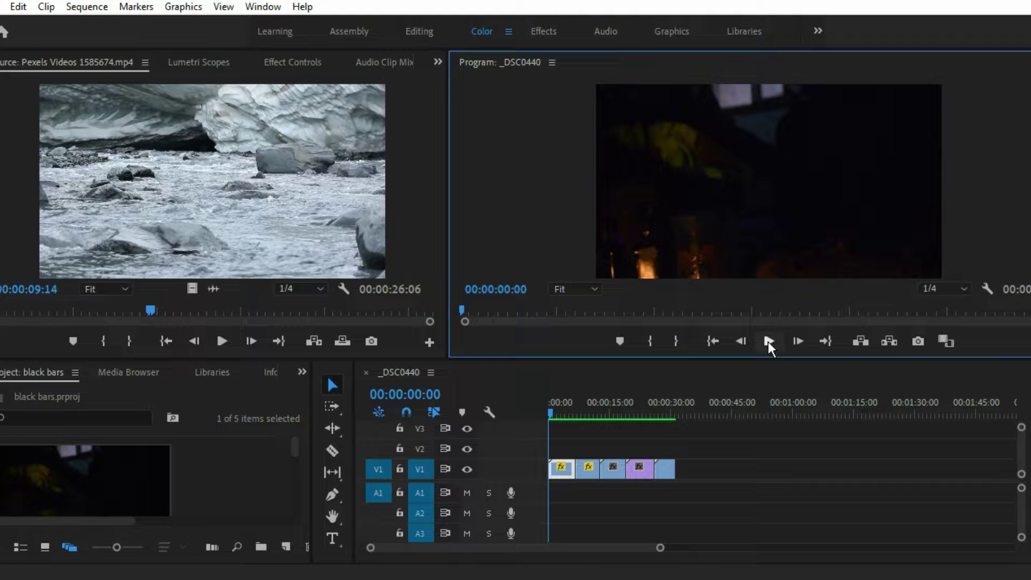
left_click(768, 341)
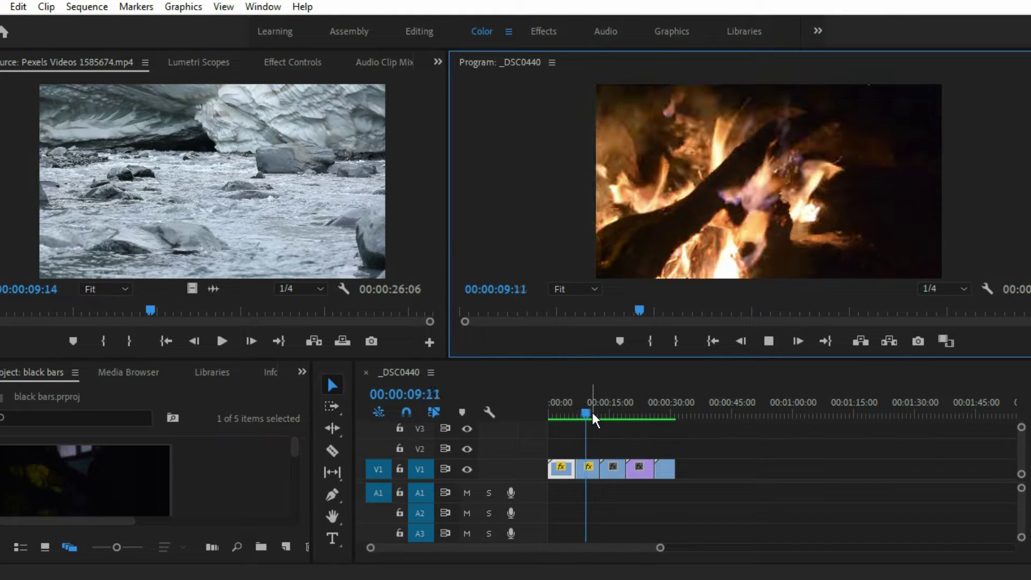
key("space")
key("space")
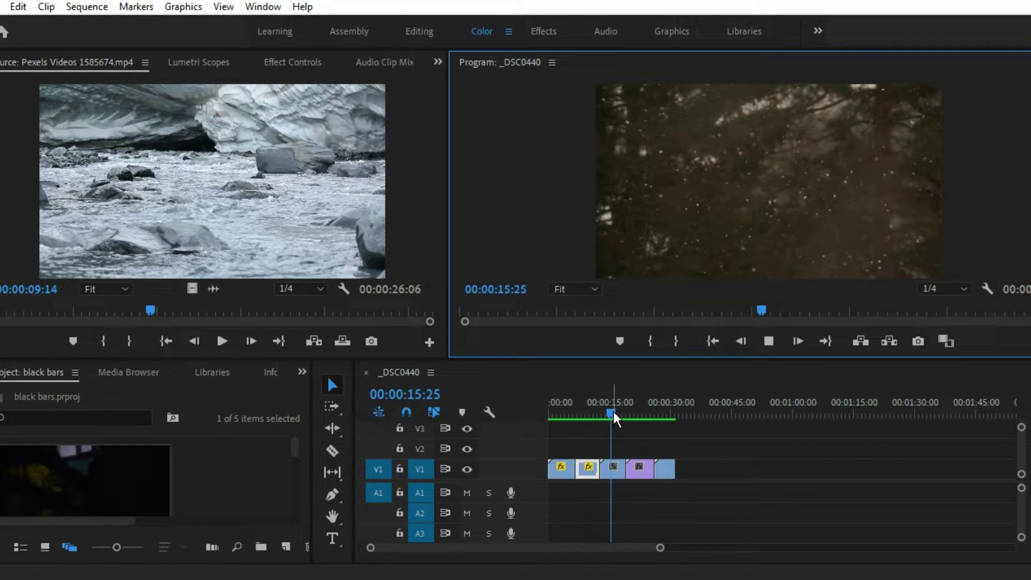
key("space")
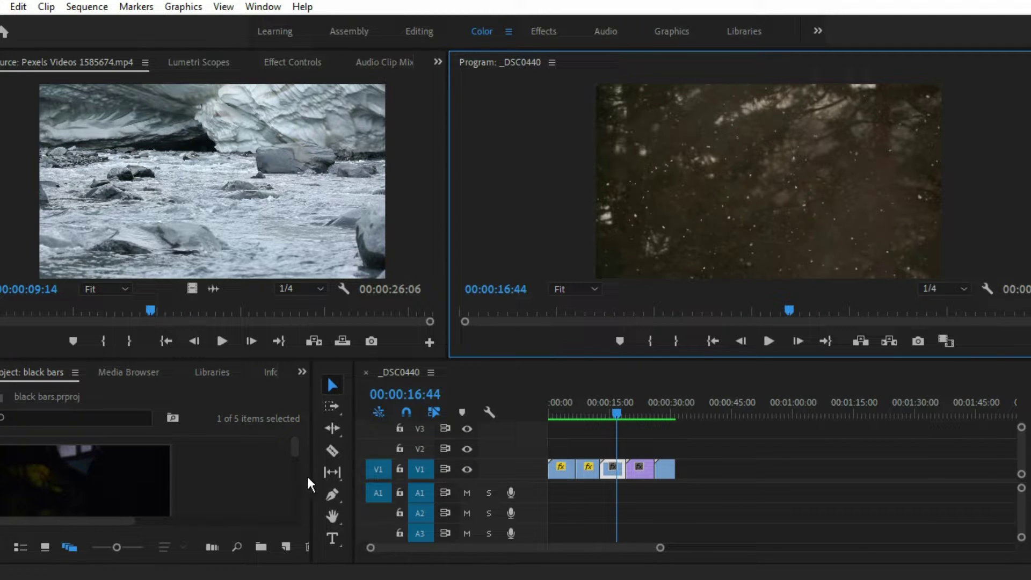
left_click_drag(312, 474, 347, 474)
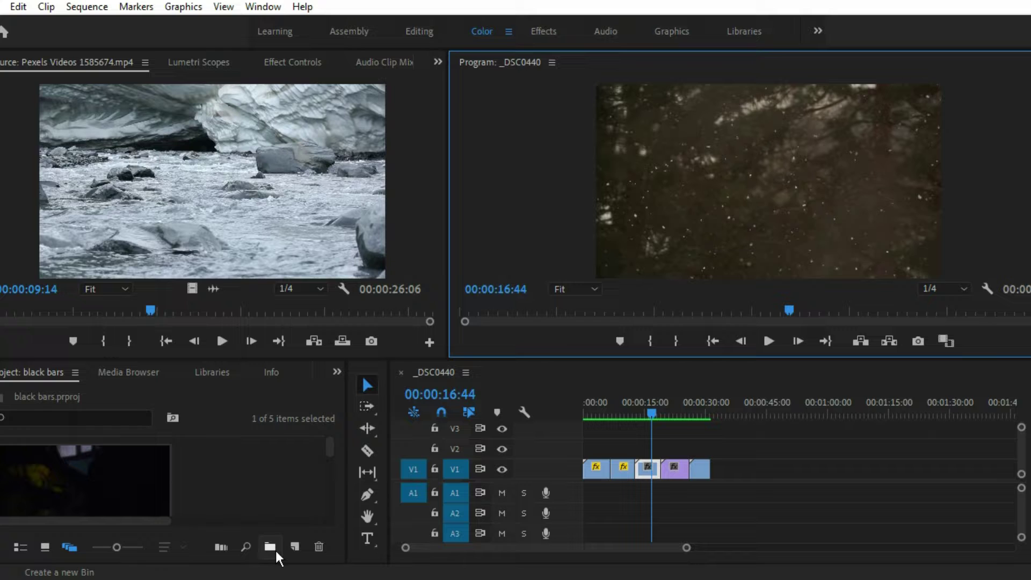
Create a new Adjustment Layer and drag it onto V2 above all five V1 clips
left_click(294, 546)
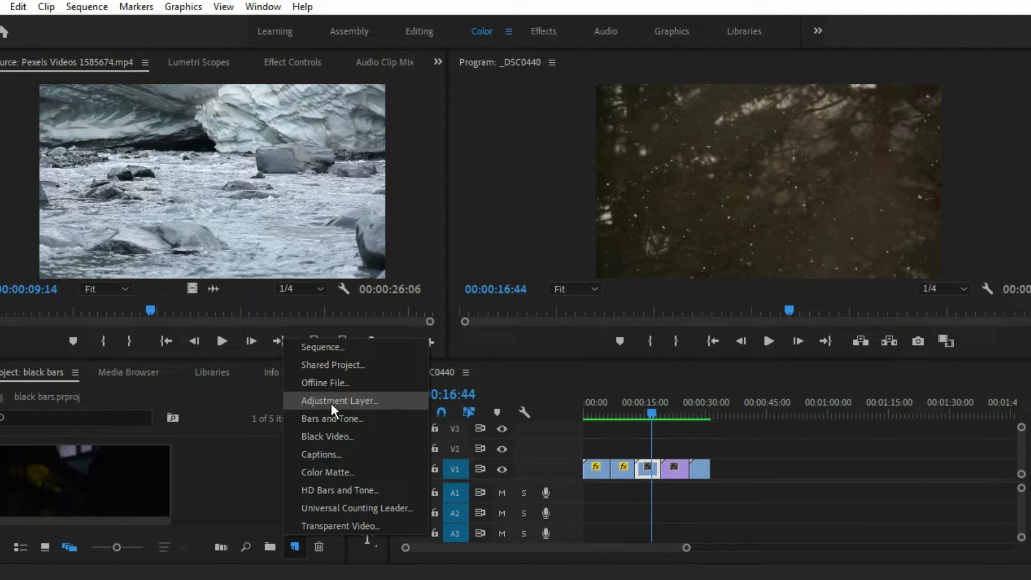
left_click(330, 404)
left_click(562, 345)
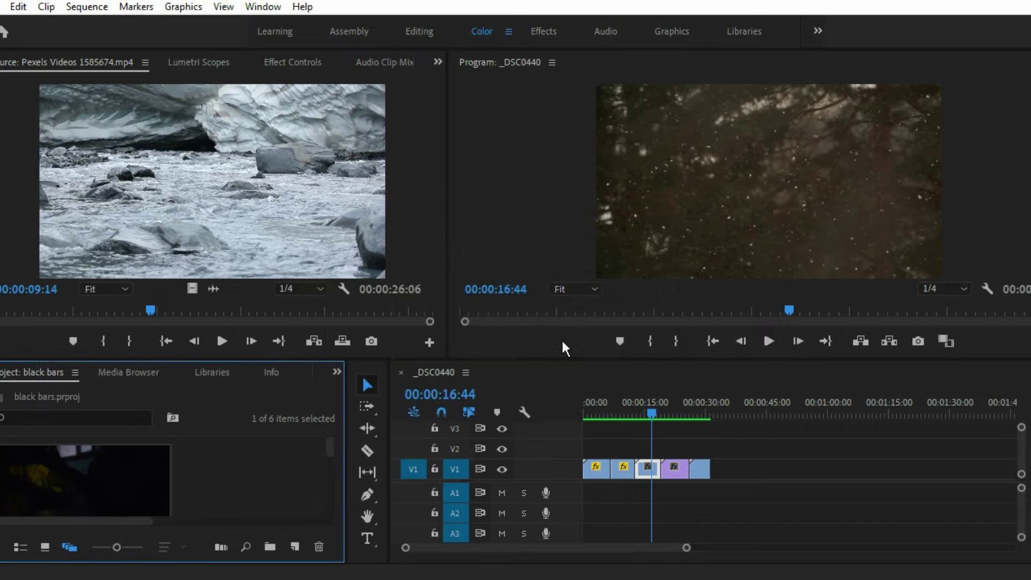
scroll(261, 460, "down", 2)
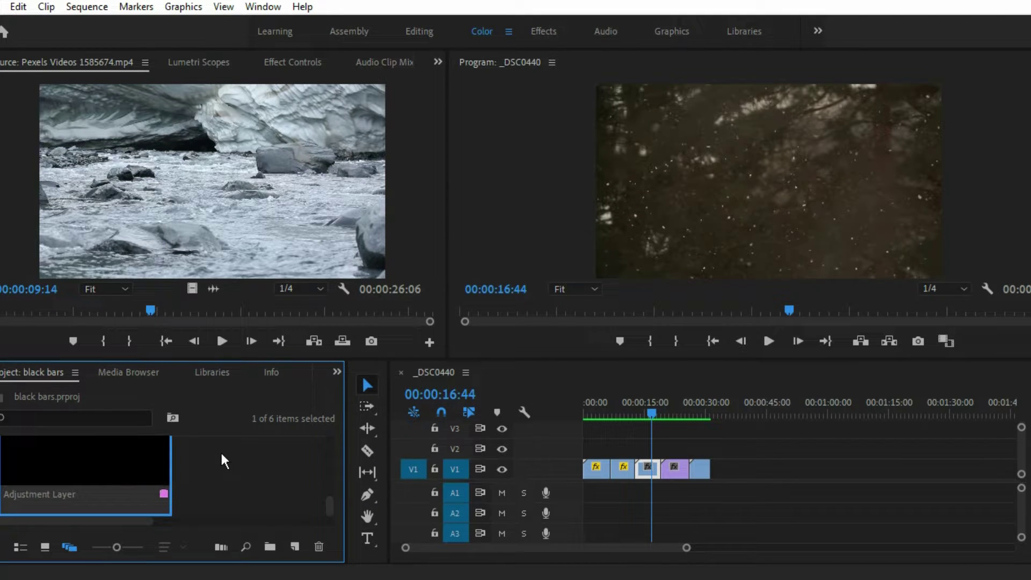
left_click_drag(118, 442, 709, 444)
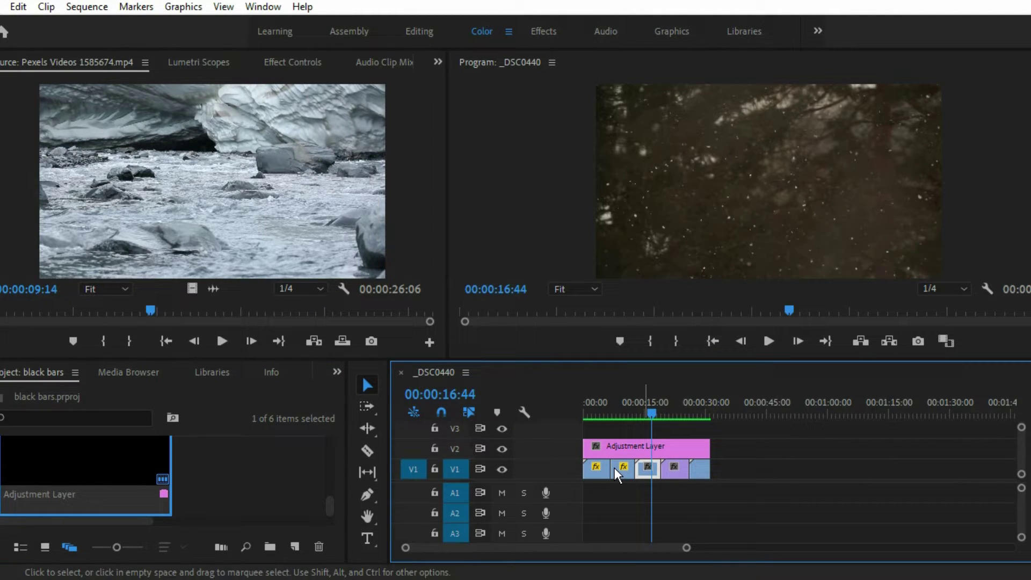
Search the Effects panel for 'crop' and drop Crop onto the V2 adjustment layer
left_click(641, 456)
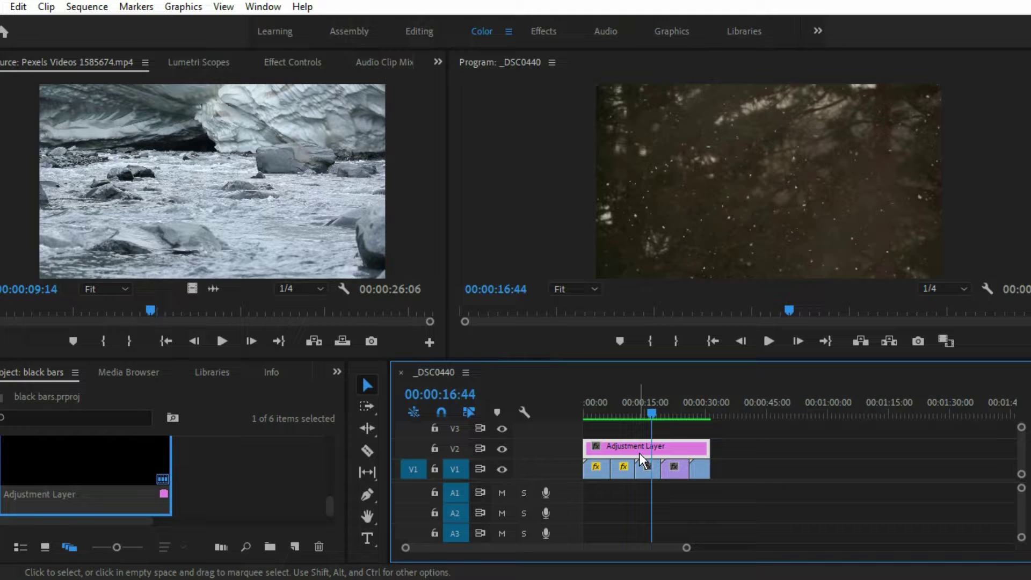
left_click(337, 372)
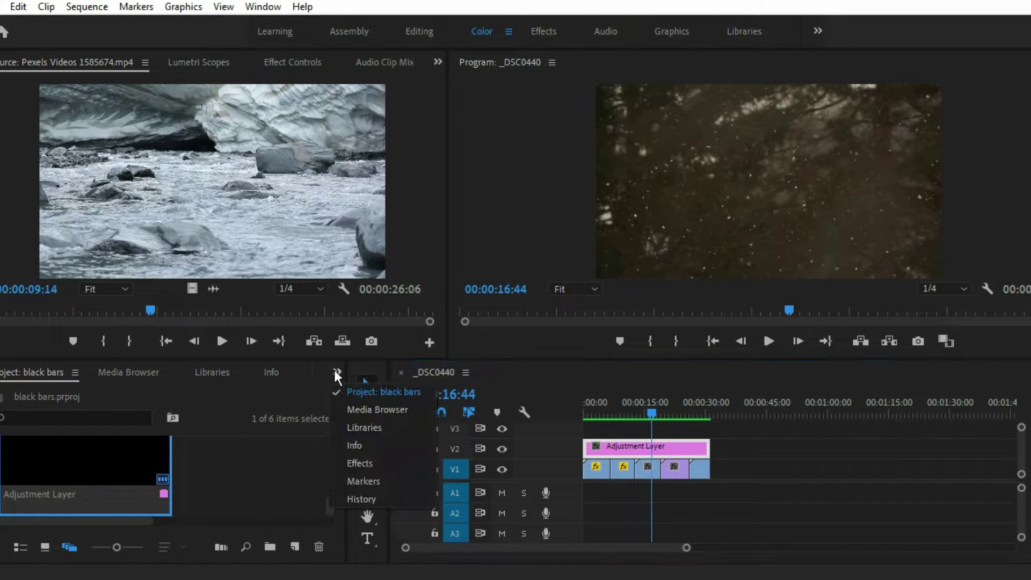
left_click(385, 464)
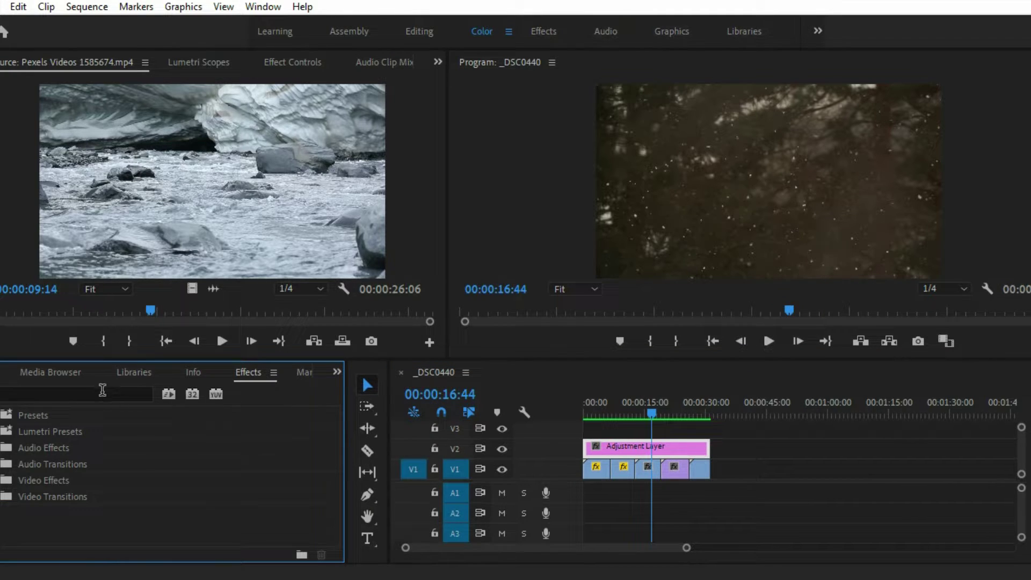
left_click(102, 391)
type("crop")
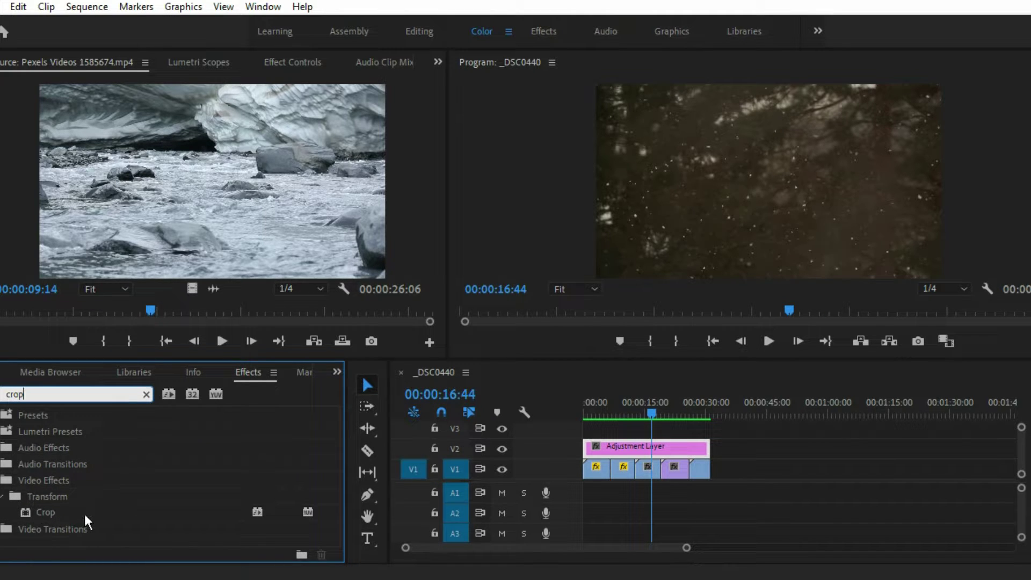
left_click_drag(86, 520, 644, 459)
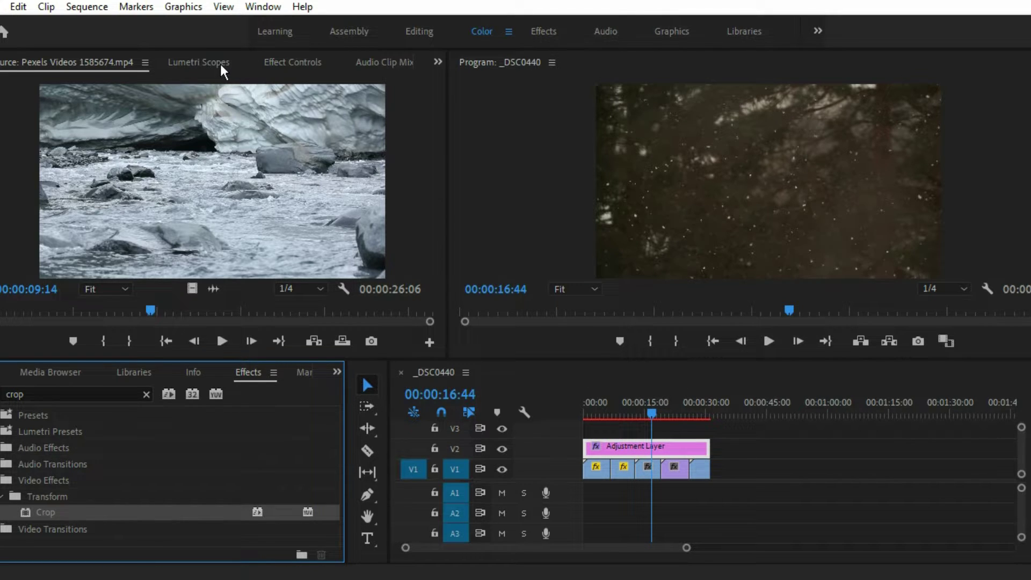
In Effect Controls, set the adjustment layer's Crop Top and Bottom both to 12%
left_click(278, 63)
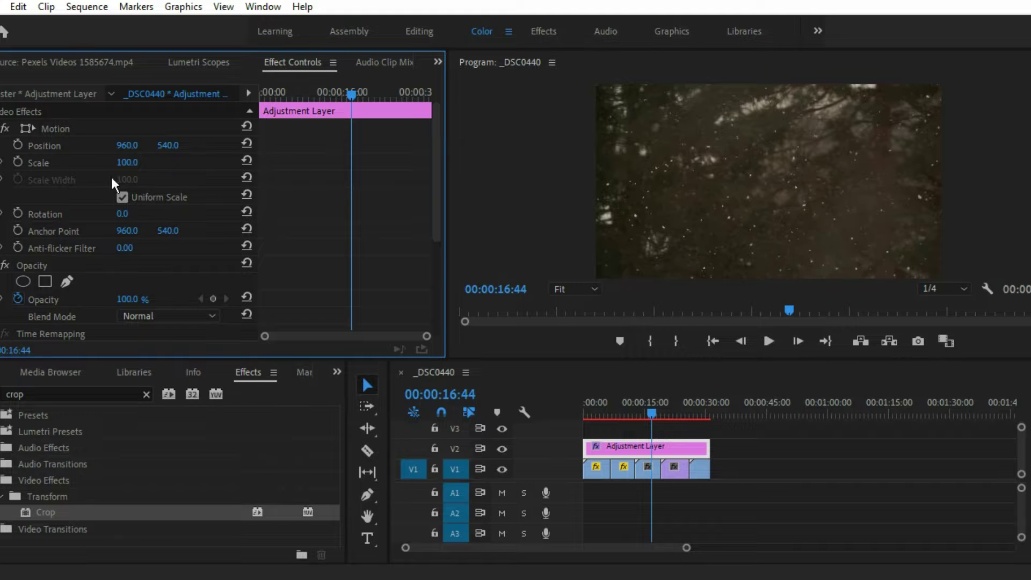
left_click(674, 451)
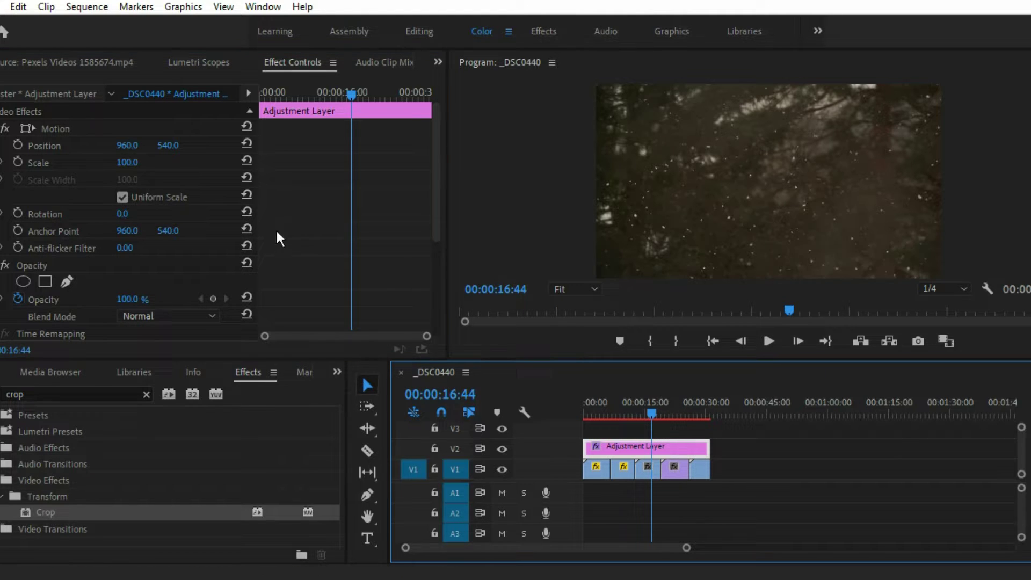
scroll(193, 214, "down", 4)
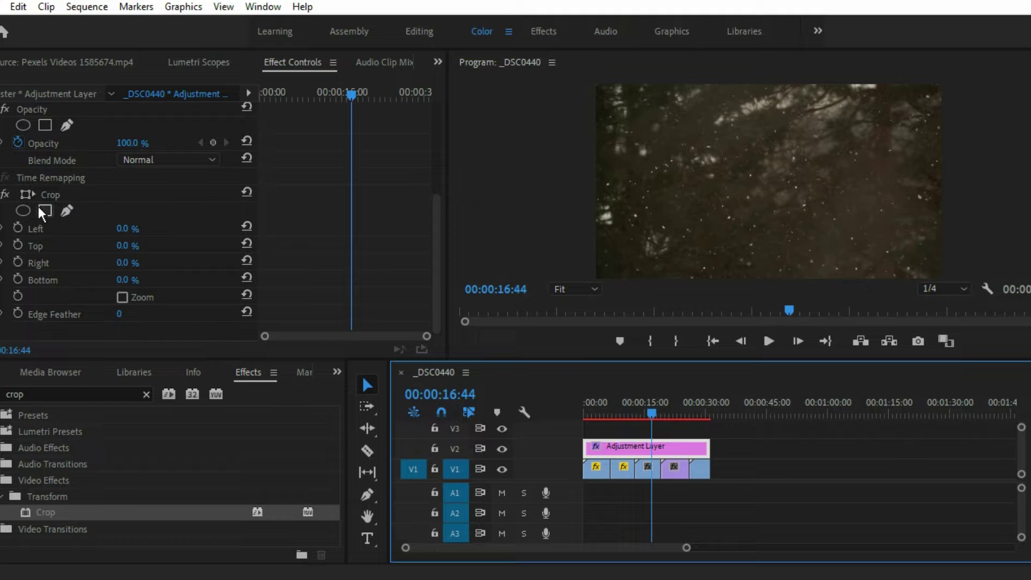
left_click(137, 245)
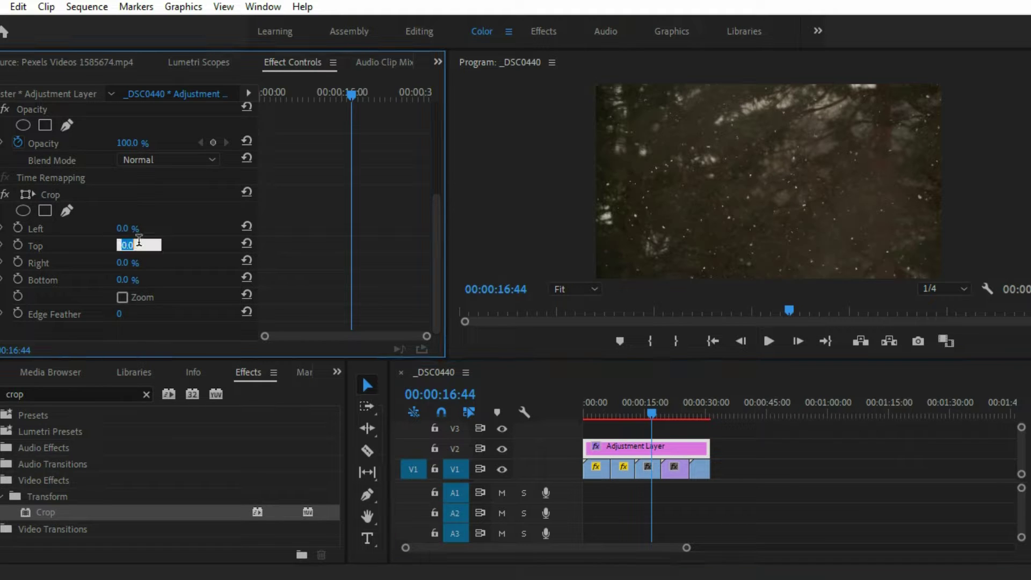
type("12")
left_click(139, 278)
type("12")
key("Return")
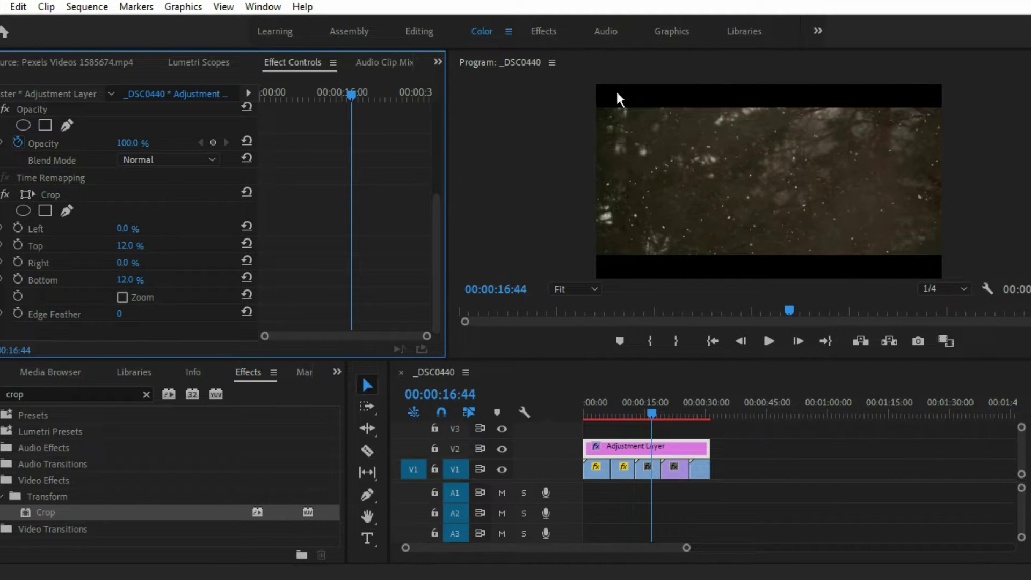
Preview the sequence from about 00:00:04:40, then jump ahead to check later footage
left_click(603, 408)
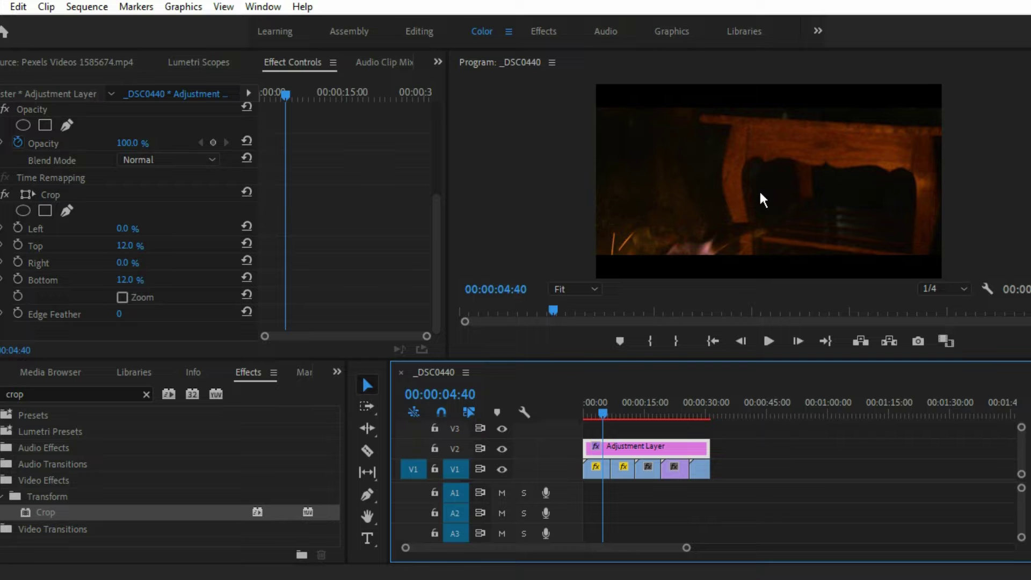
key("space")
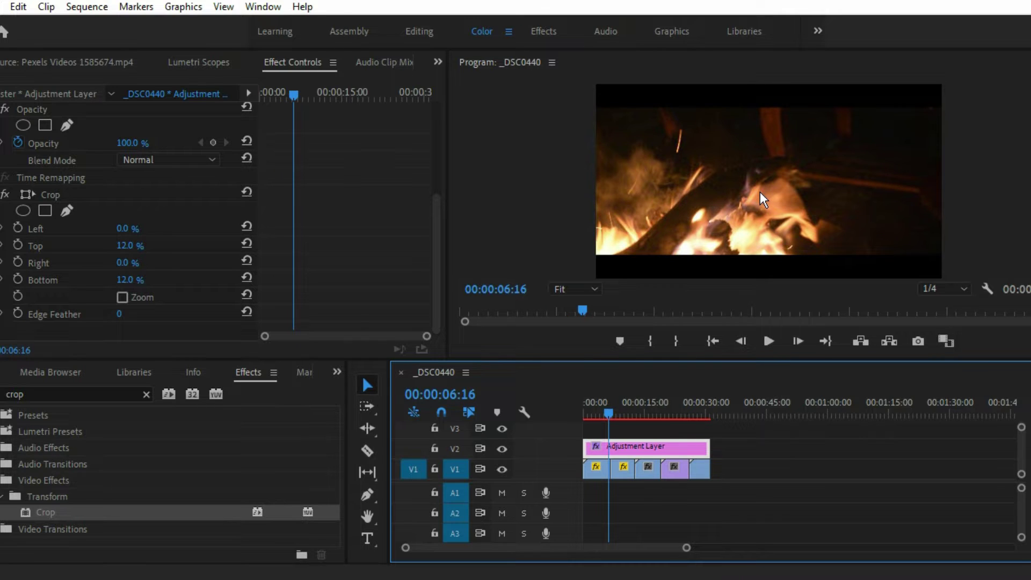
left_click(675, 413)
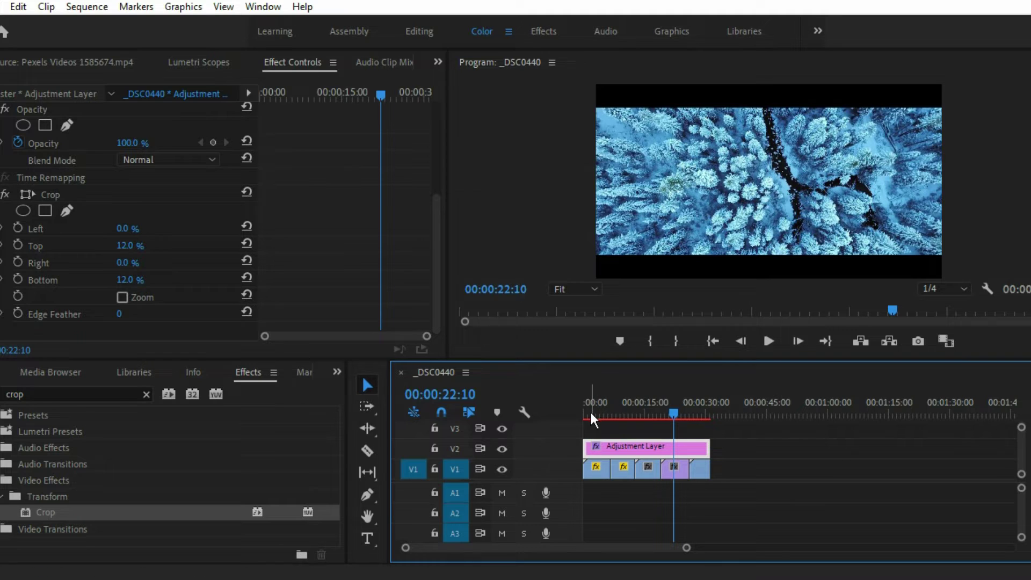
Move the opening yellow clip later and place the snowy forest clip first on V1
left_click_drag(589, 410, 584, 412)
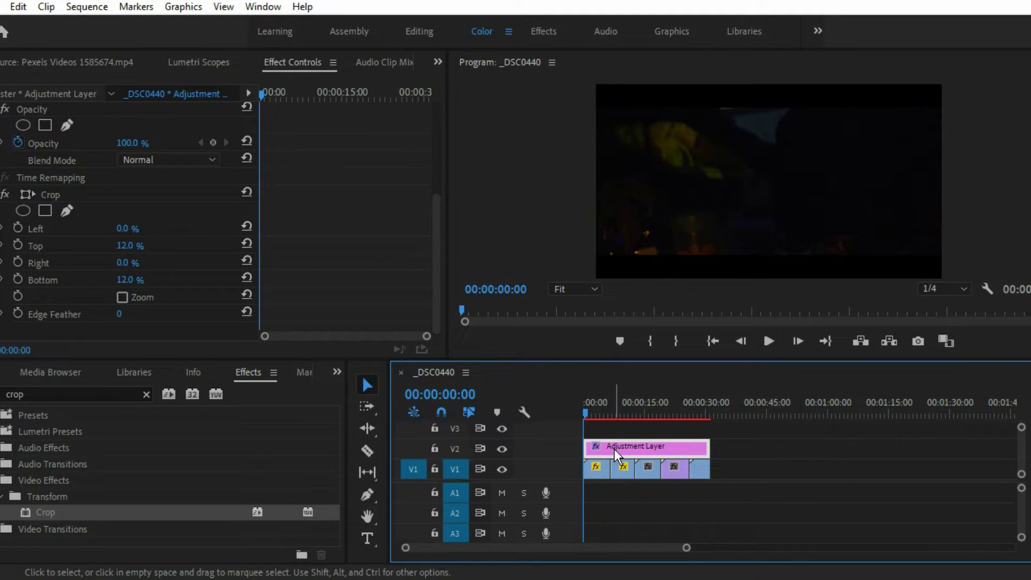
left_click_drag(594, 465, 771, 472)
left_click_drag(676, 467, 597, 467)
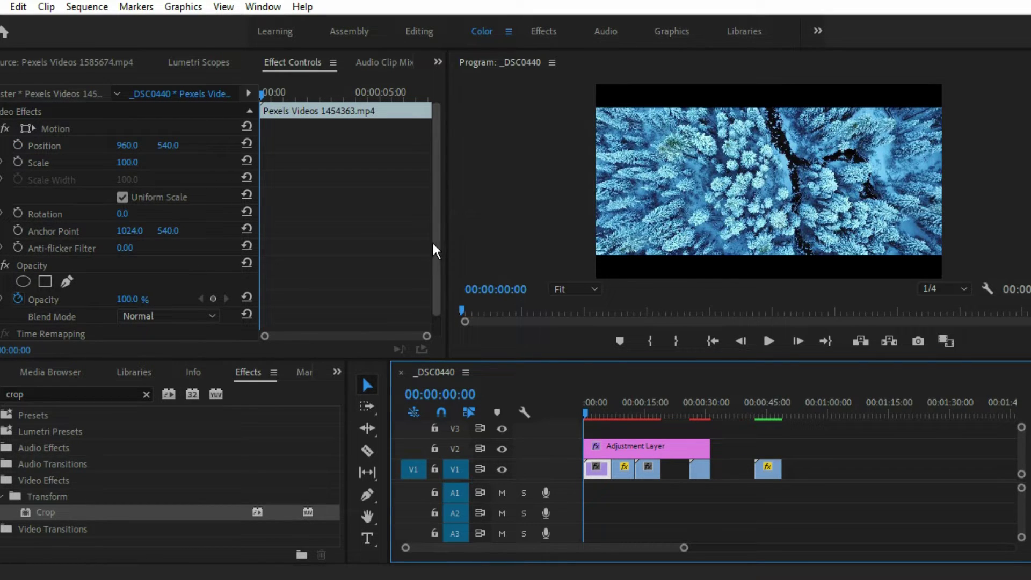
Enable keyframing for Crop Top and Bottom and set both to 50% at the start
left_click_drag(434, 241, 442, 297)
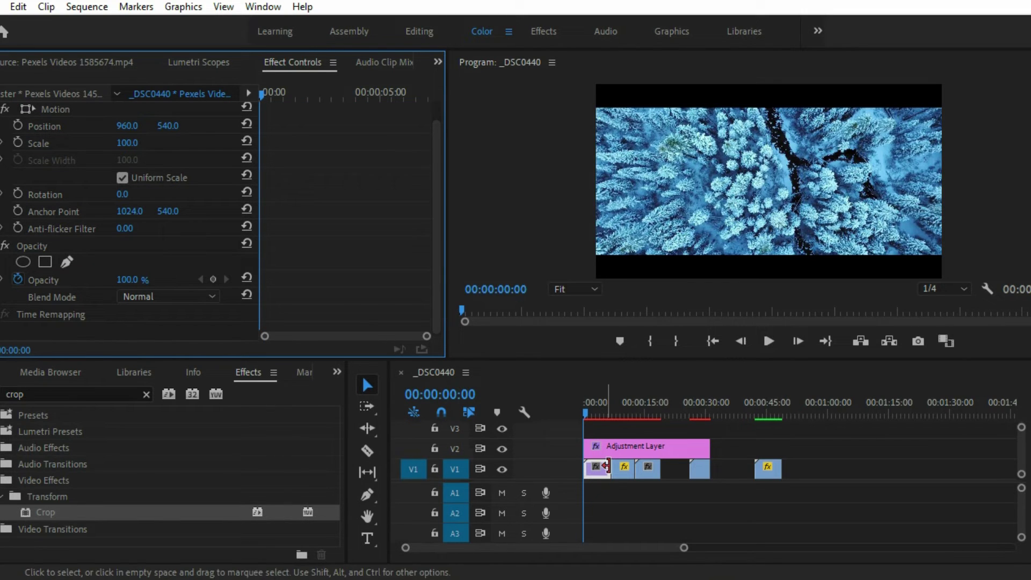
left_click(612, 455)
scroll(206, 251, "down", 4)
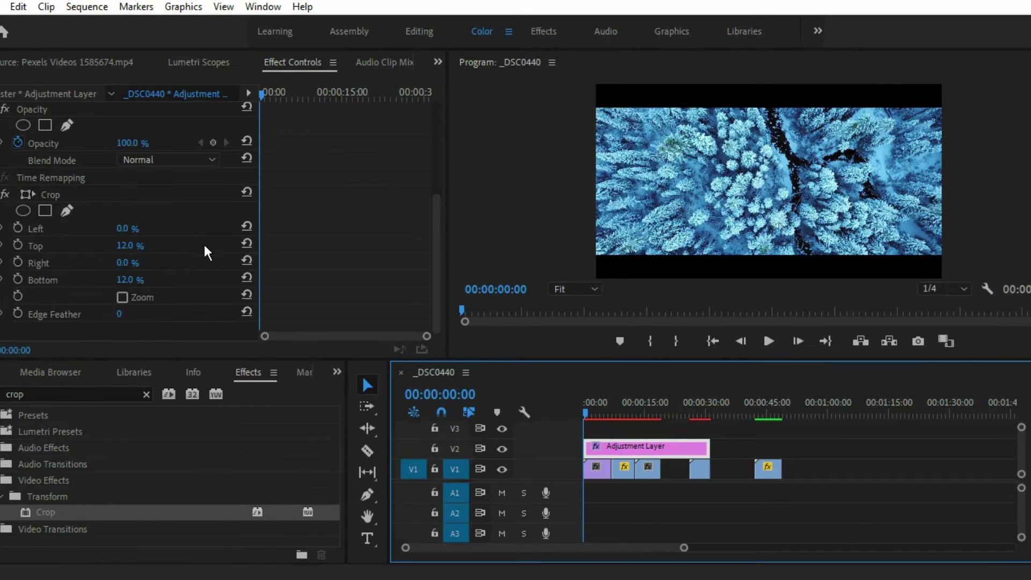
left_click(19, 246)
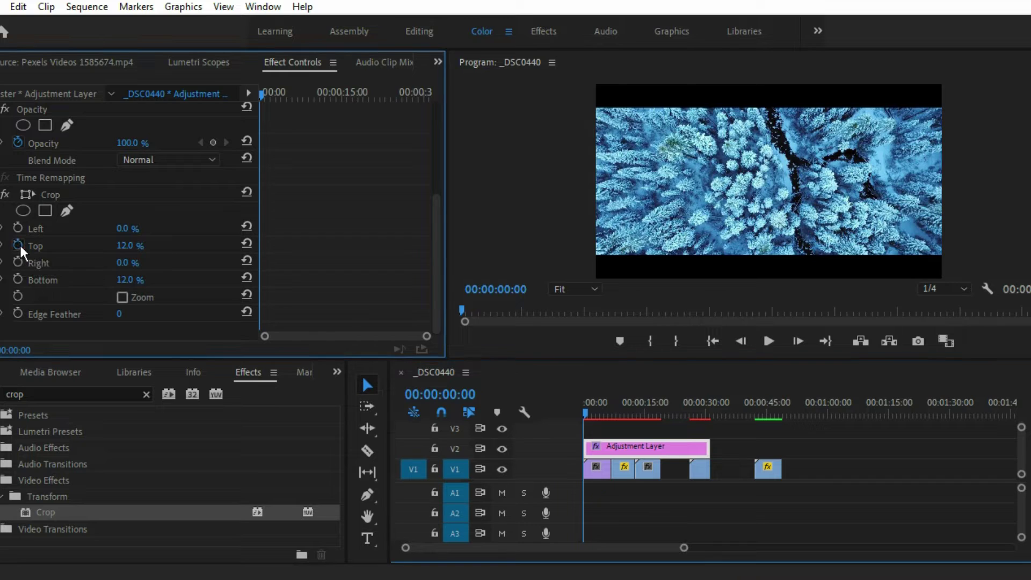
left_click(18, 280)
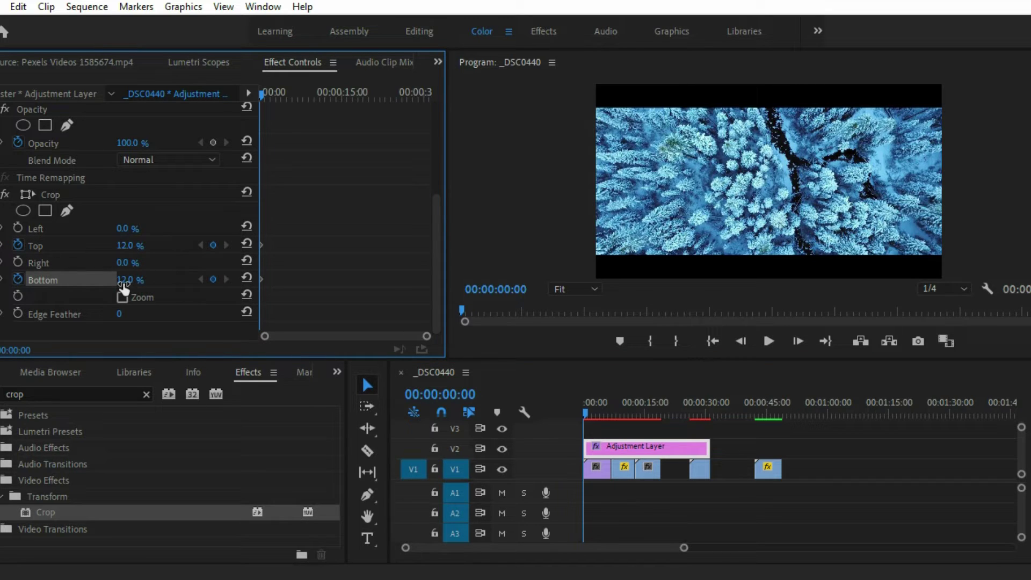
left_click(137, 279)
type("50")
key("Return")
left_click(137, 245)
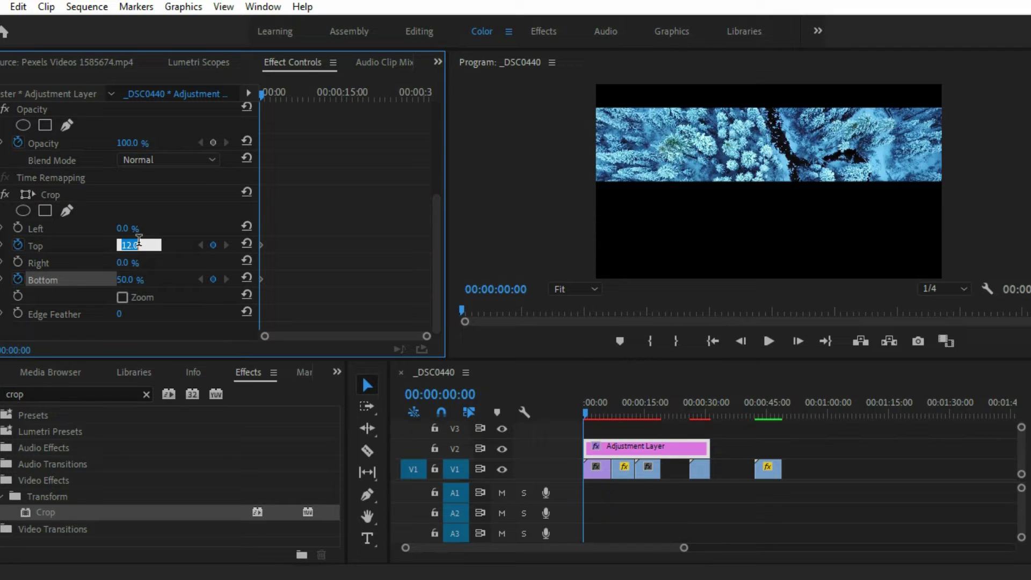
type("50")
key("Return")
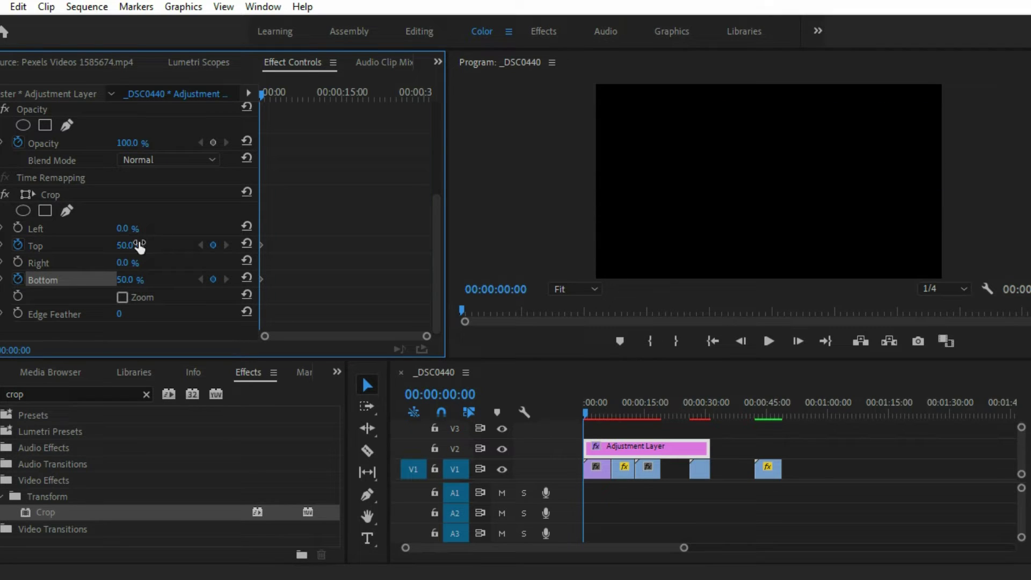
At the three-second mark, set Crop Bottom and Top keyframes to 12%
left_click(596, 412)
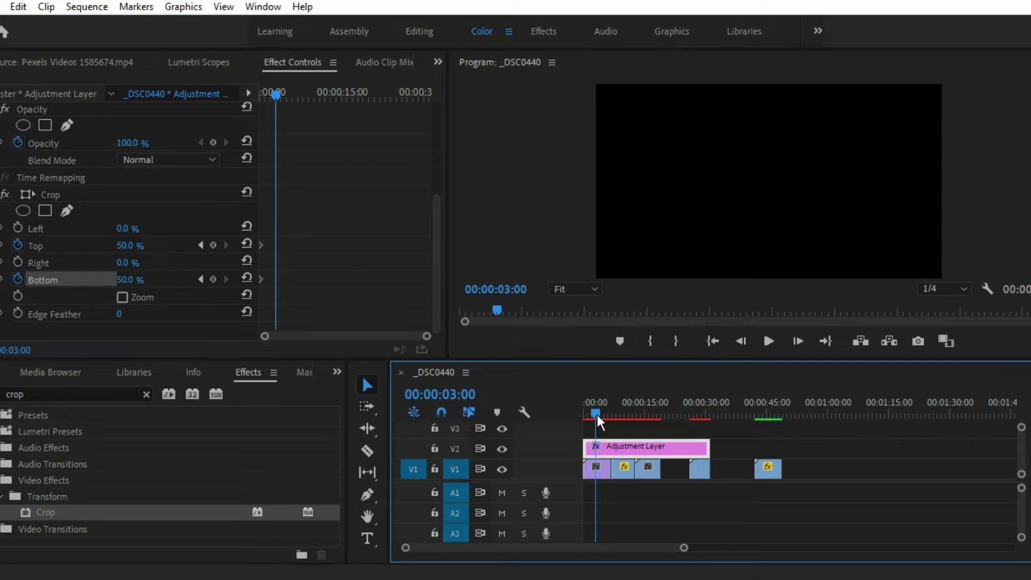
left_click(134, 278)
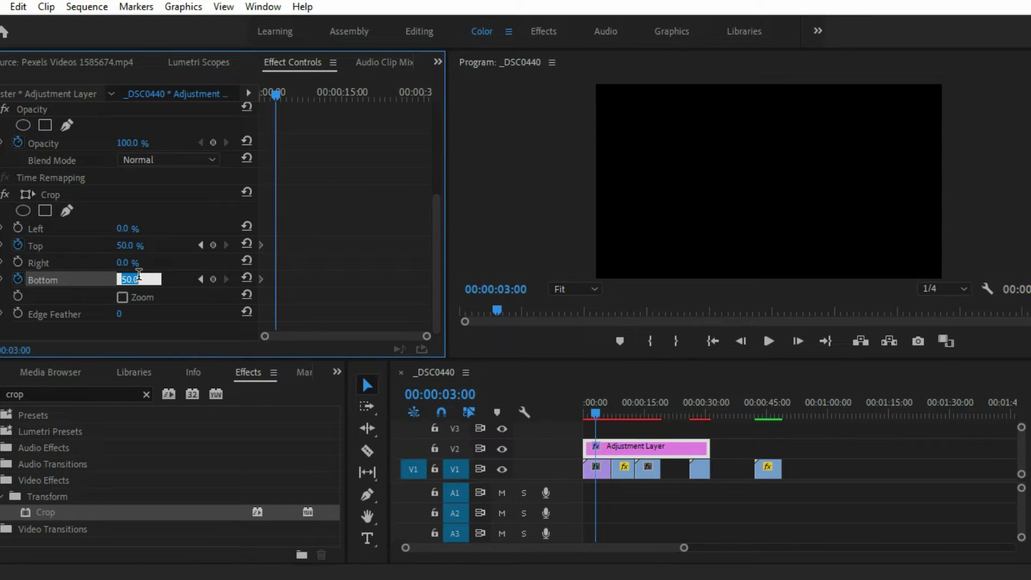
type("12")
key("Return")
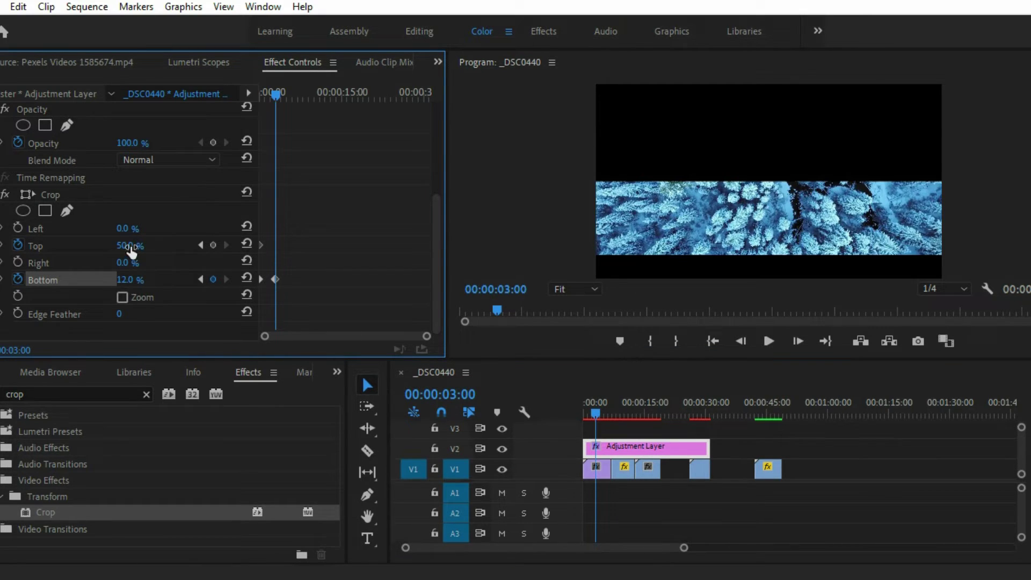
left_click(130, 246)
type("12")
key("Return")
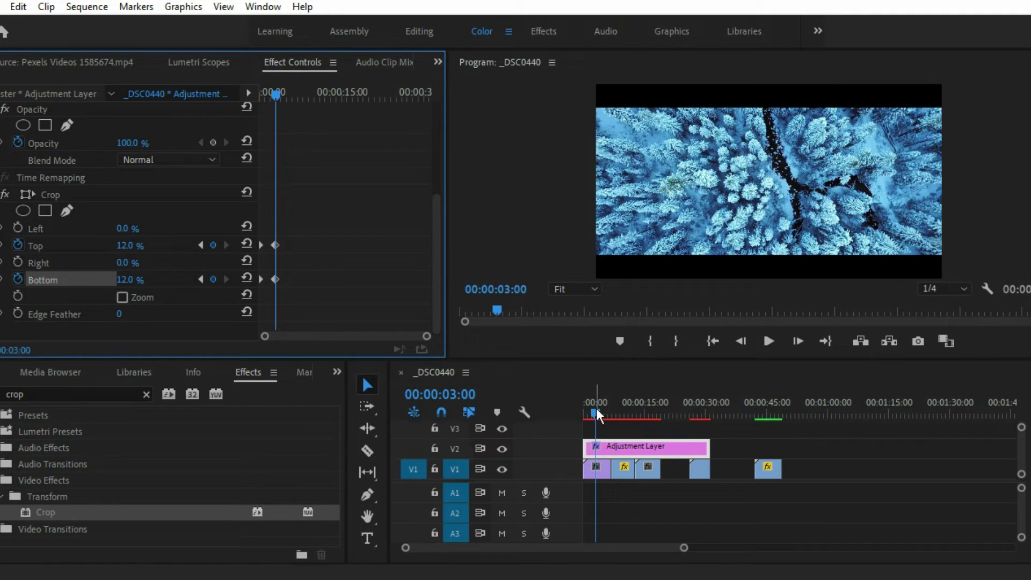
Mark an out point at 6:40, render previews, and play back the opening bars
mouse_move(596, 408)
left_mouse_down()
mouse_move(584, 408)
mouse_move(611, 411)
left_mouse_up()
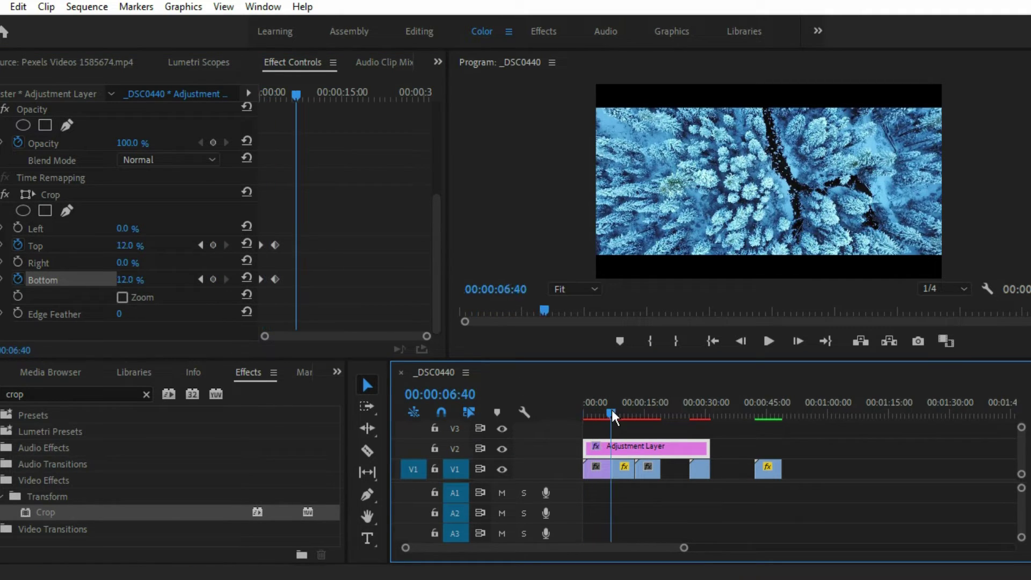
left_click(674, 343)
key("Return")
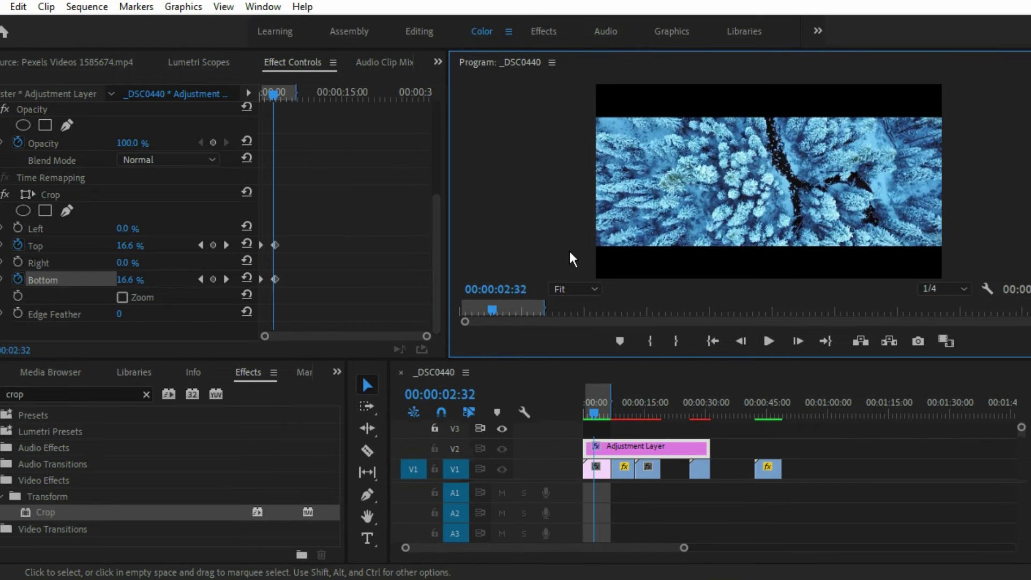
key("space")
Maximize the Program monitor, replay the sequence from the start, then restore the layout
double_click(492, 64)
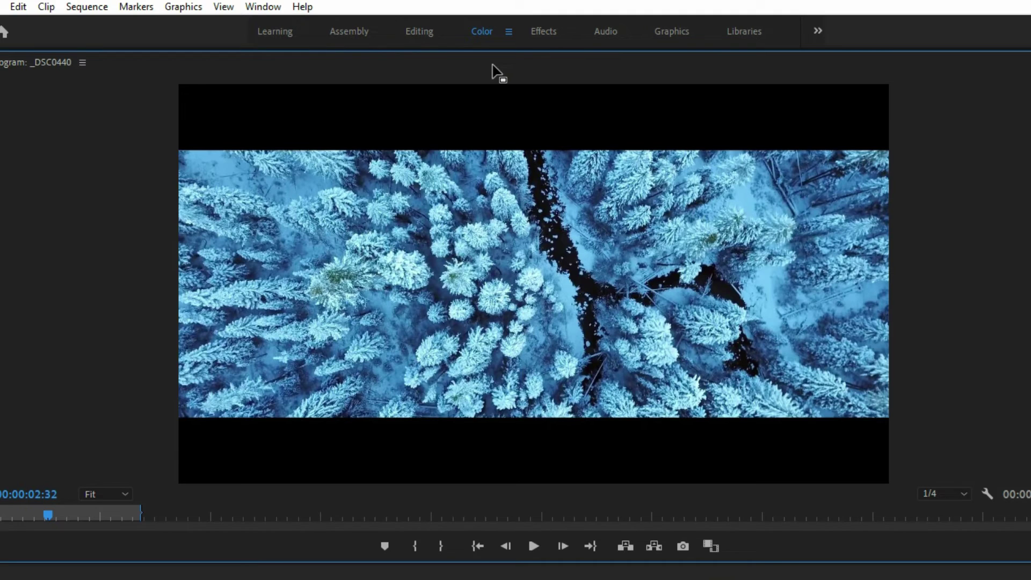
left_click_drag(57, 520, 1, 524)
key("space")
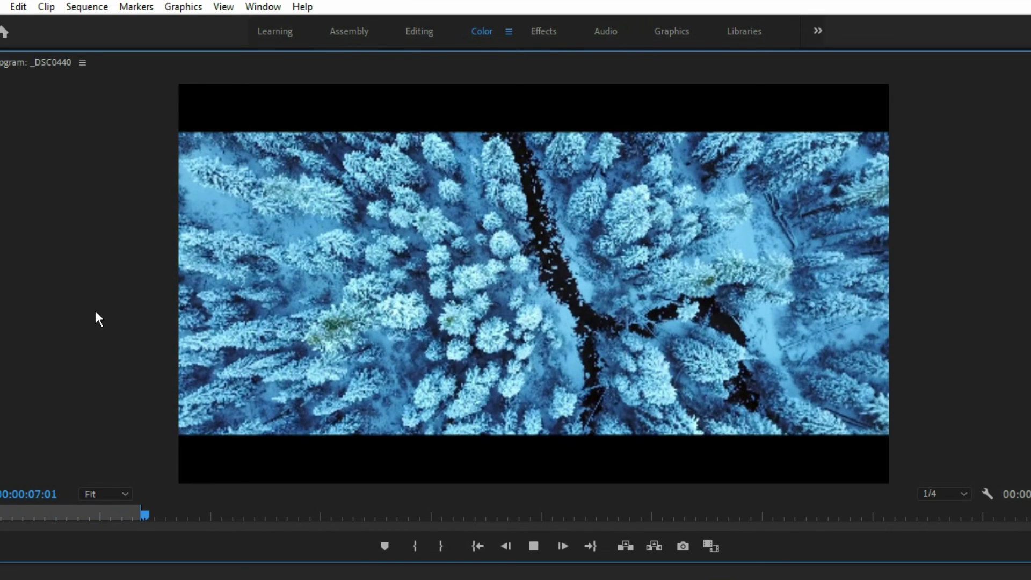
key("space")
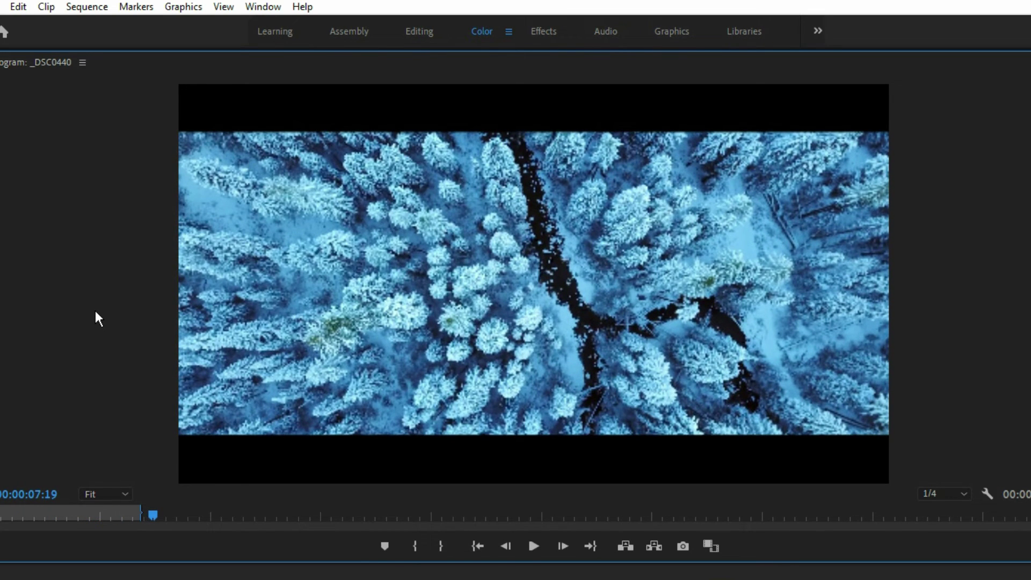
double_click(34, 61)
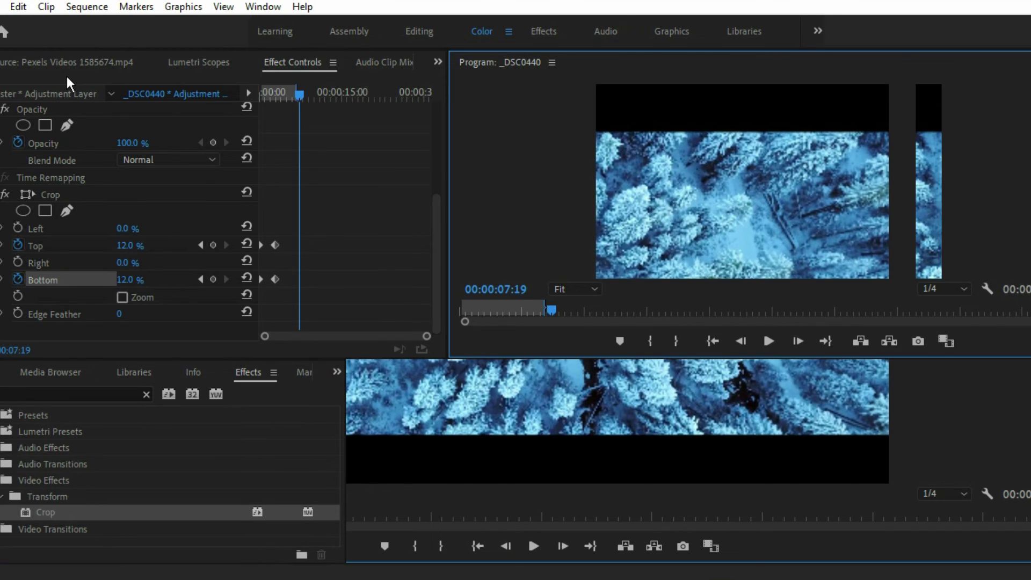